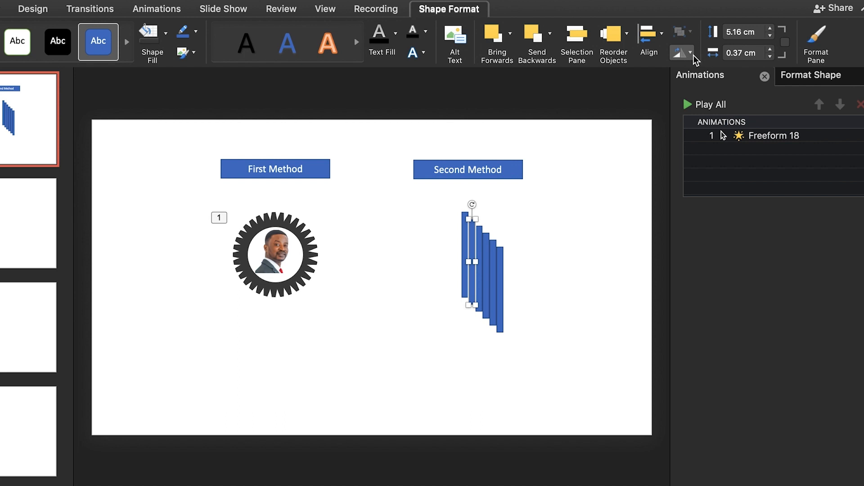
Open the detailed rotation options for the second bar under Second Method and set its rotation to 30°
{"action": "left_click", "coordinate": [694, 56]}
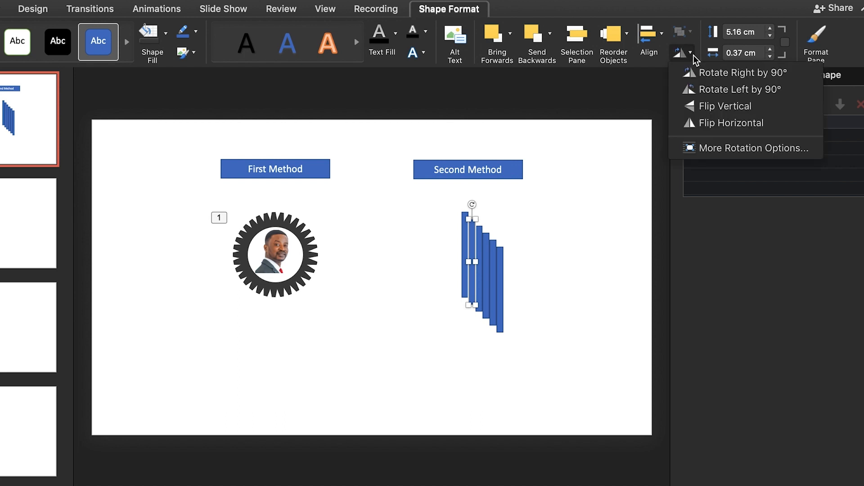
{"action": "left_click", "coordinate": [731, 150]}
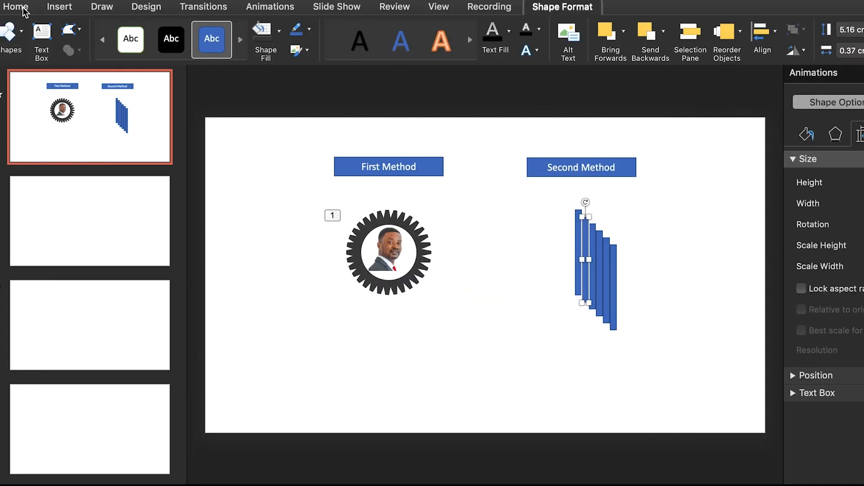
{"action": "left_click", "coordinate": [18, 7]}
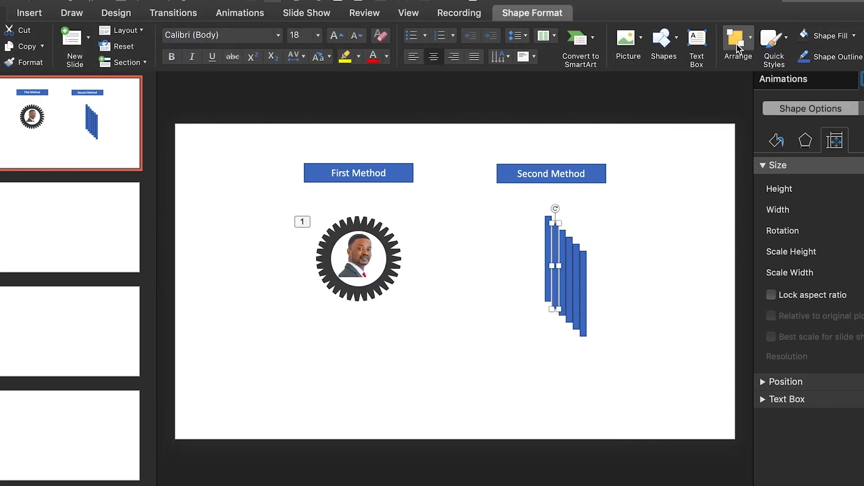
{"action": "left_click", "coordinate": [751, 44]}
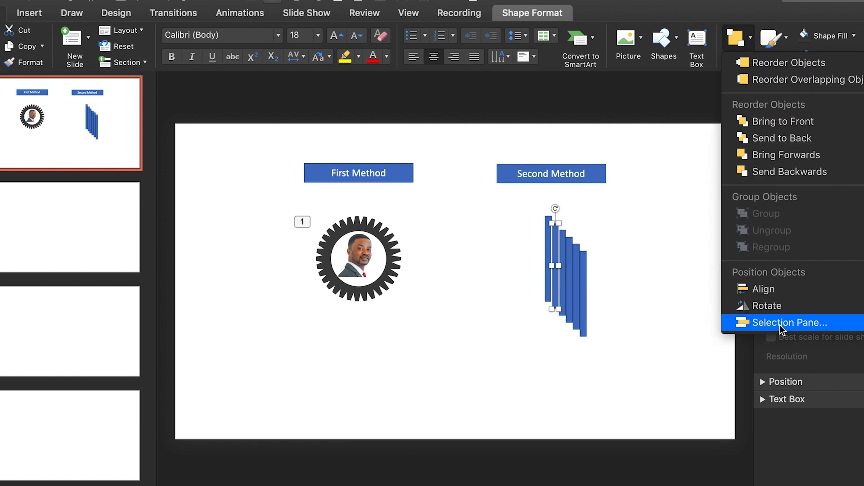
{"action": "mouse_move", "coordinate": [780, 305]}
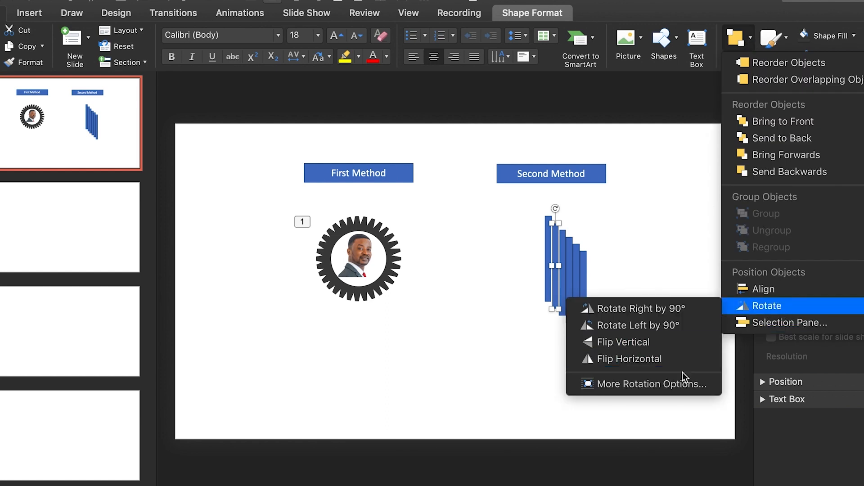
{"action": "left_click", "coordinate": [674, 385]}
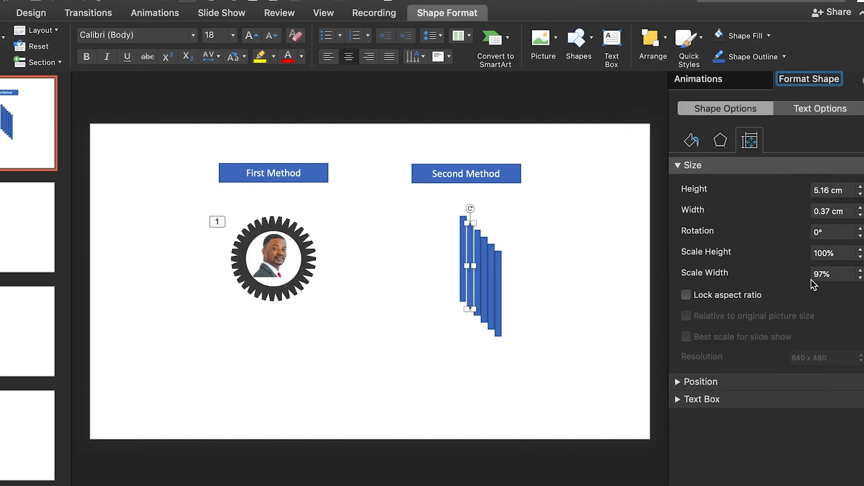
{"action": "left_click", "coordinate": [818, 232]}
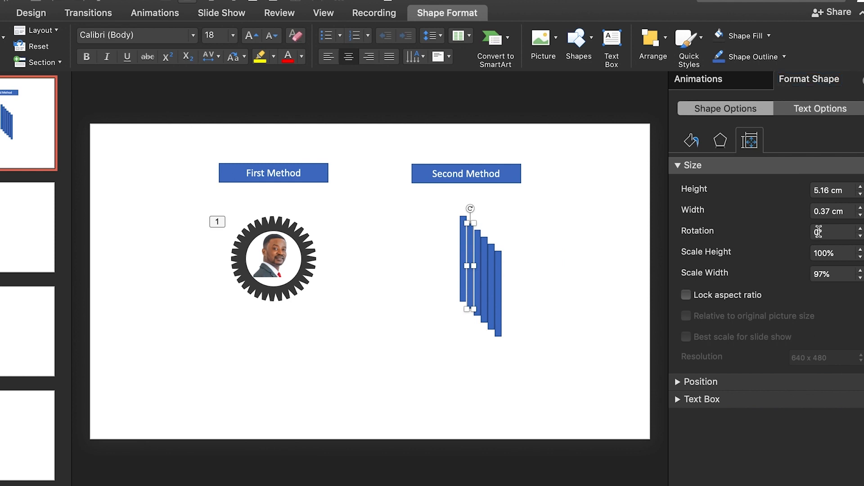
{"action": "double_click", "coordinate": [818, 231]}
{"action": "key", "text": "BackSpace"}
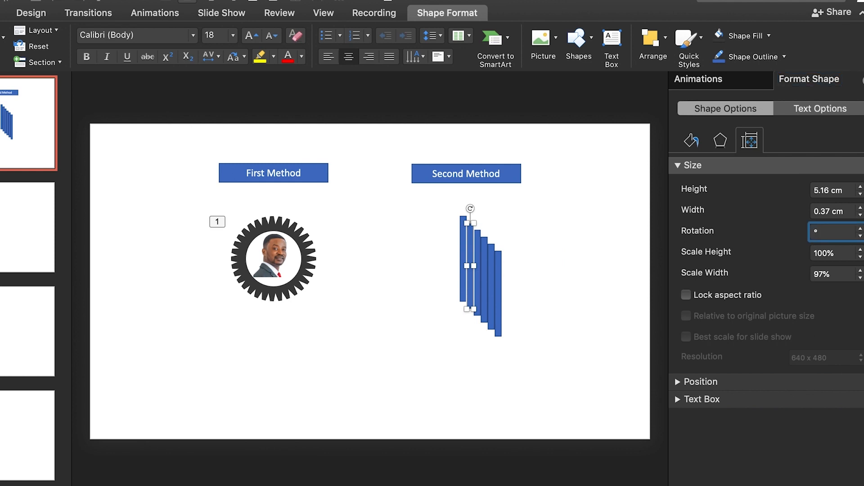
{"action": "type", "text": "30"}
{"action": "key", "text": "Return"}
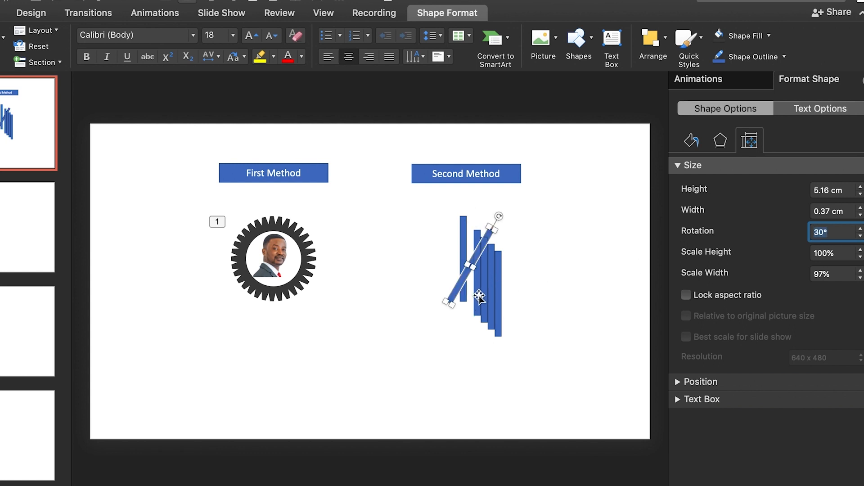
Set the rotation of the third bar under Second Method to 60°
{"action": "left_click", "coordinate": [478, 295]}
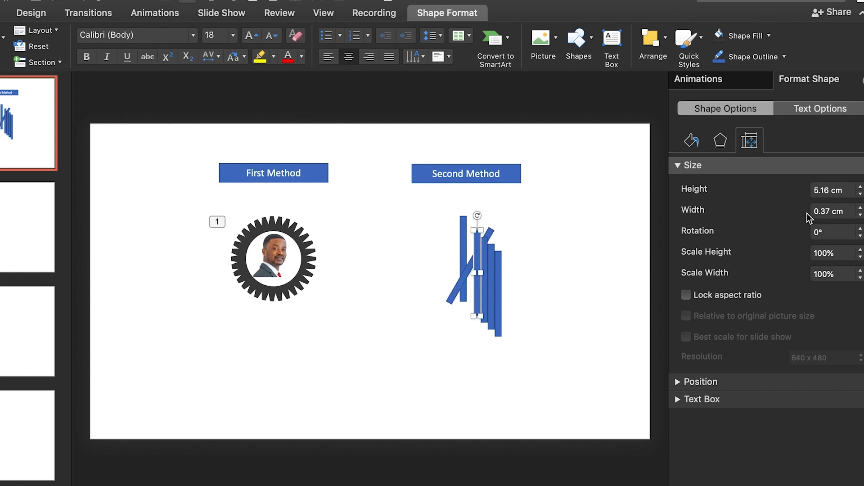
{"action": "left_click", "coordinate": [825, 211]}
{"action": "left_click", "coordinate": [821, 234]}
{"action": "key", "text": "BackSpace"}
{"action": "key", "text": "BackSpace"}
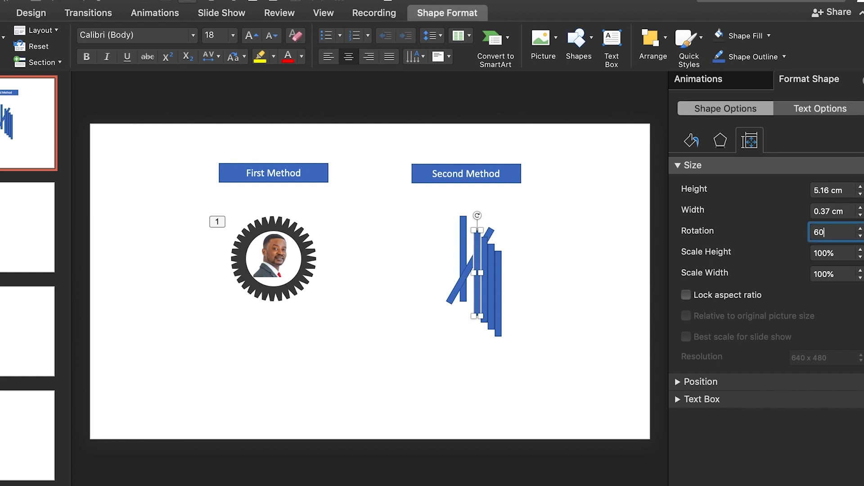
{"action": "key", "text": "Return"}
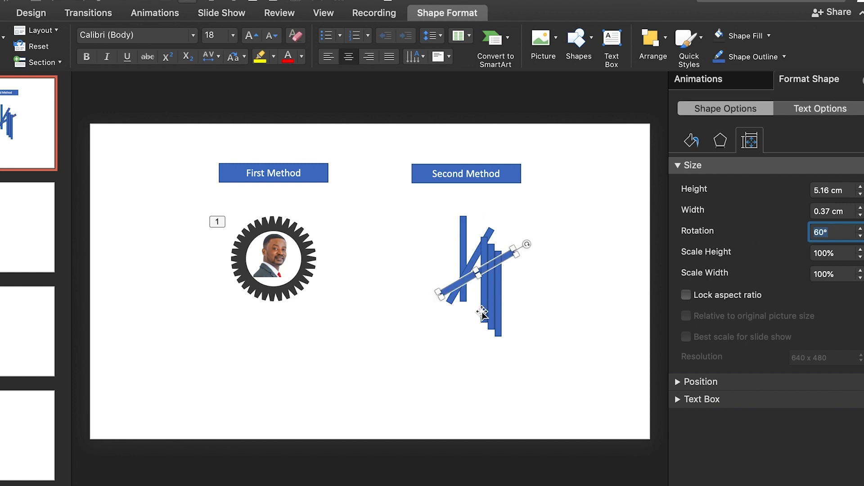
Set the rotation of the fourth bar under Second Method to 90°
{"action": "left_click", "coordinate": [482, 313]}
{"action": "left_click", "coordinate": [826, 231]}
{"action": "key", "text": "BackSpace"}
{"action": "key", "text": "BackSpace"}
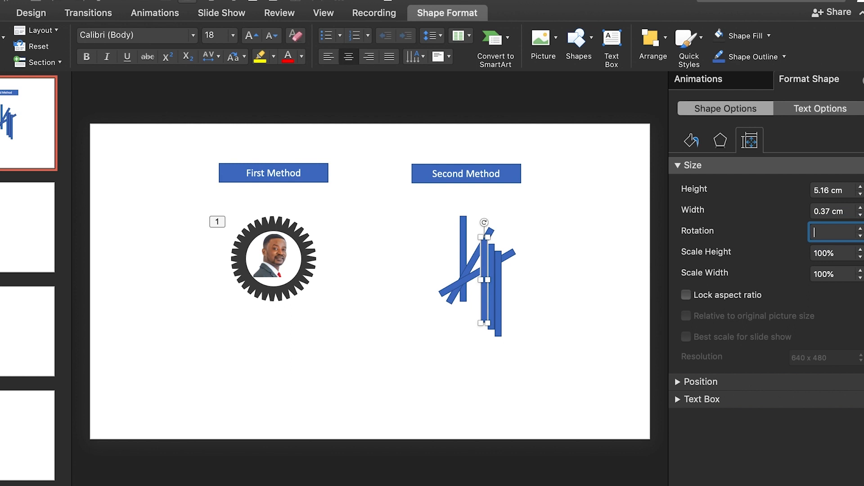
{"action": "type", "text": "90"}
{"action": "key", "text": "Return"}
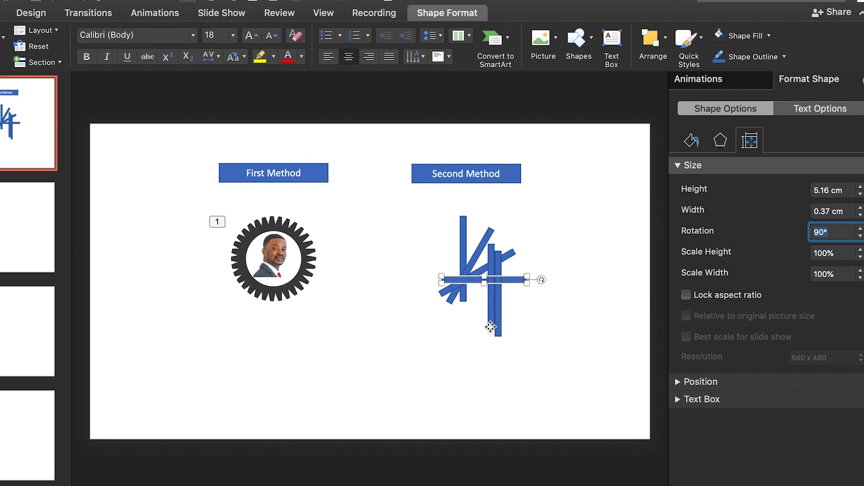
Set the rotation of the fifth bar under Second Method to 120°
{"action": "left_click", "coordinate": [491, 327]}
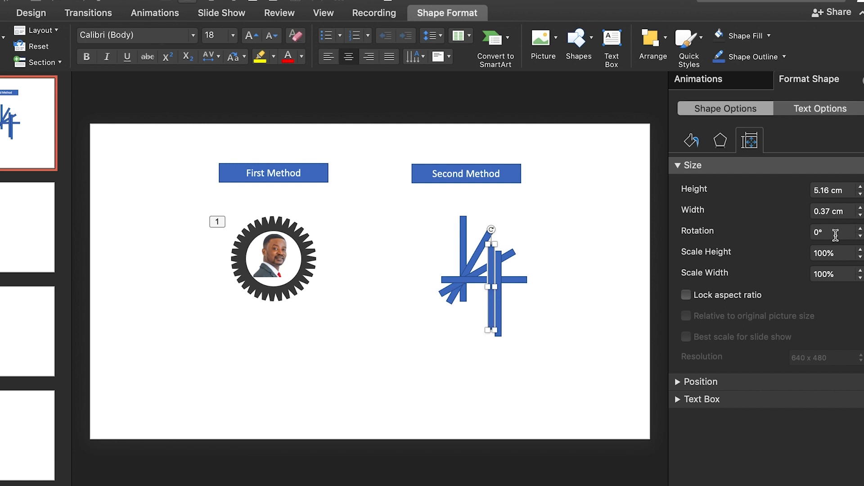
{"action": "left_click", "coordinate": [833, 234]}
{"action": "key", "text": "BackSpace"}
{"action": "key", "text": "BackSpace"}
{"action": "type", "text": "120"}
{"action": "key", "text": "Return"}
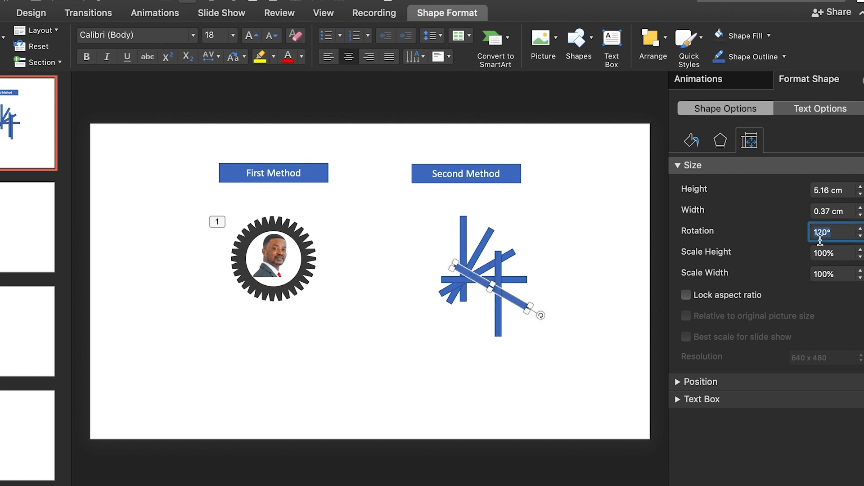
Set the rotation of the last upright bar on the far side of the group to 150°
{"action": "left_click", "coordinate": [495, 331]}
{"action": "left_click", "coordinate": [818, 231]}
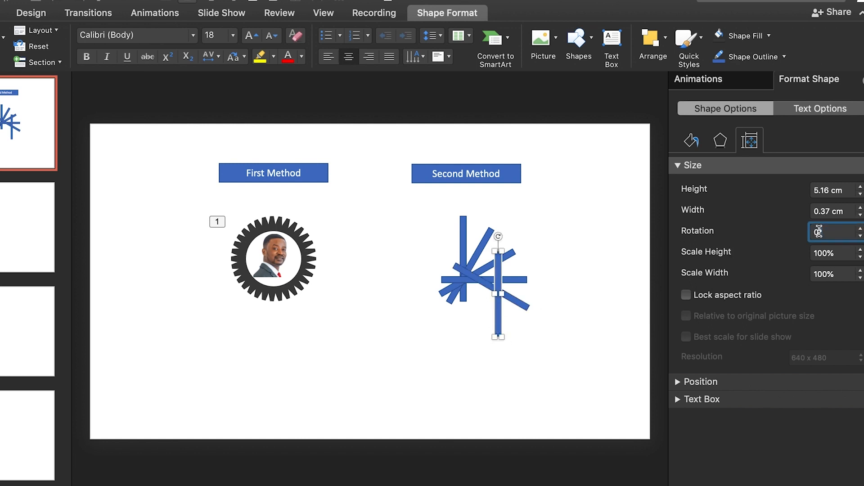
{"action": "key", "text": "BackSpace"}
{"action": "type", "text": "150"}
{"action": "left_click", "coordinate": [405, 207]}
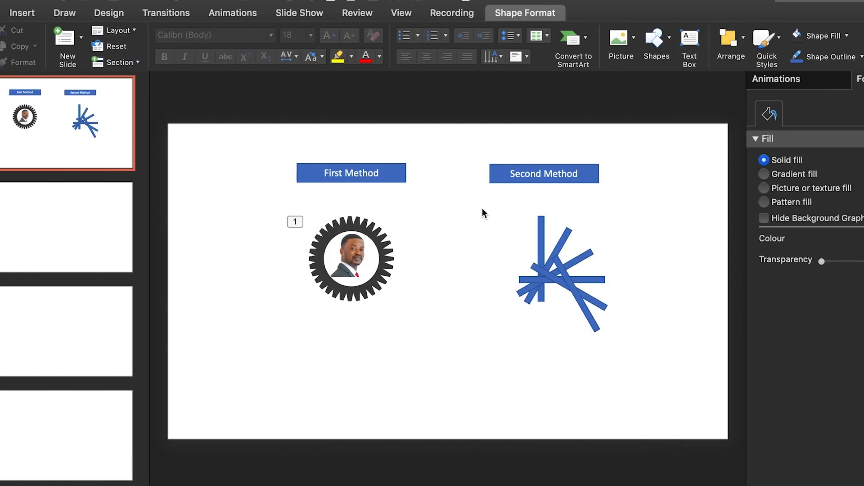
Align all six bars under Second Method to each other's centre and middle so they cross at one point
{"action": "left_click_drag", "start_coordinate": [481, 207], "coordinate": [619, 351]}
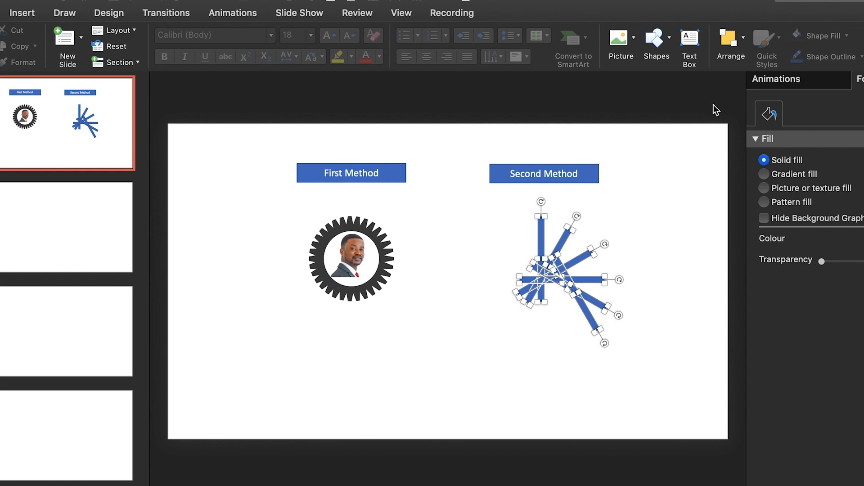
{"action": "left_click", "coordinate": [745, 37]}
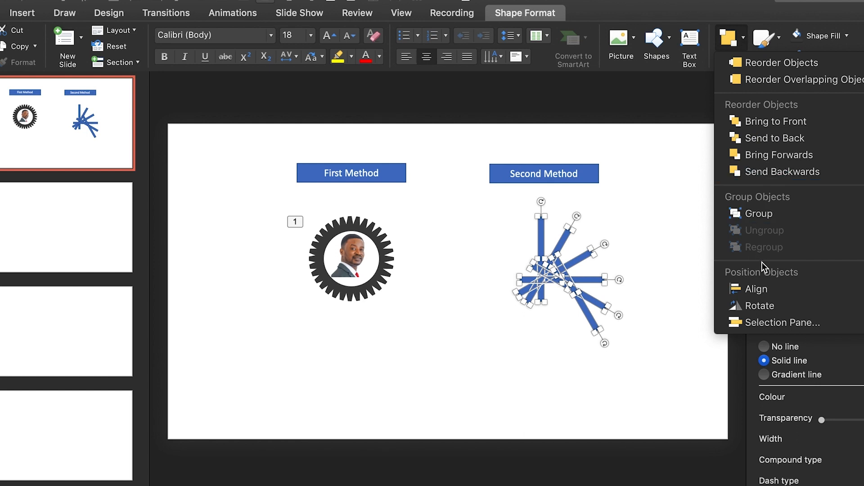
{"action": "mouse_move", "coordinate": [774, 295]}
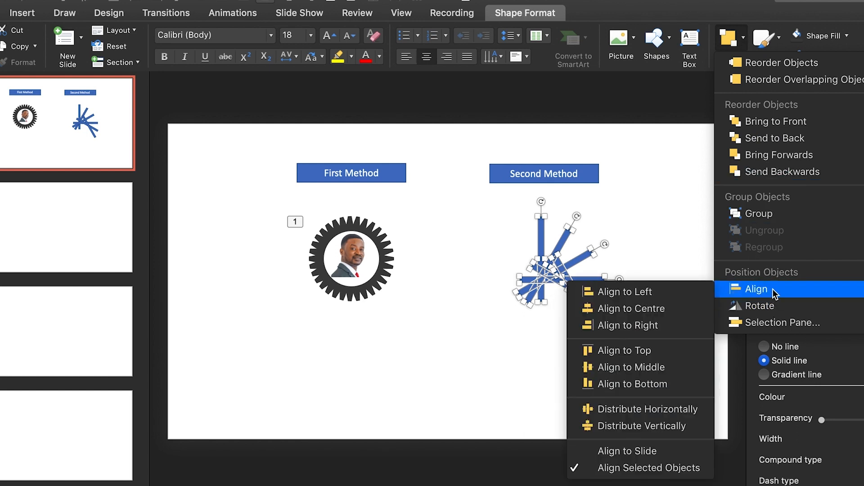
{"action": "left_click", "coordinate": [669, 309]}
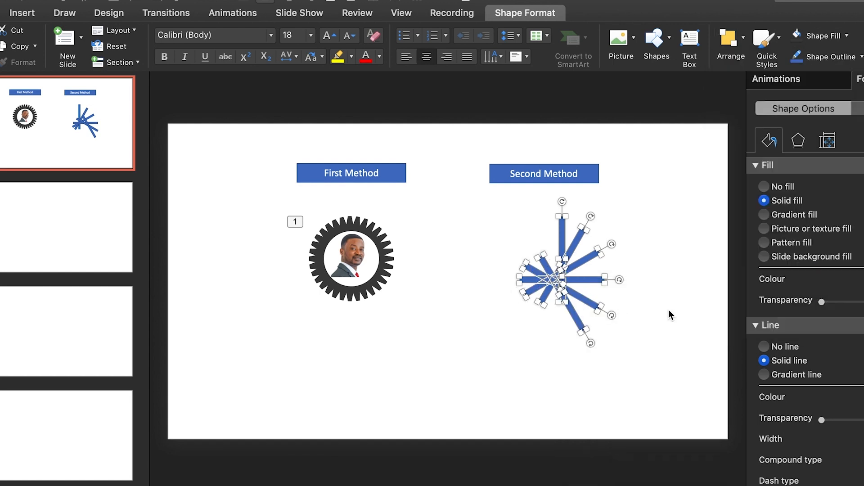
{"action": "left_click", "coordinate": [744, 39]}
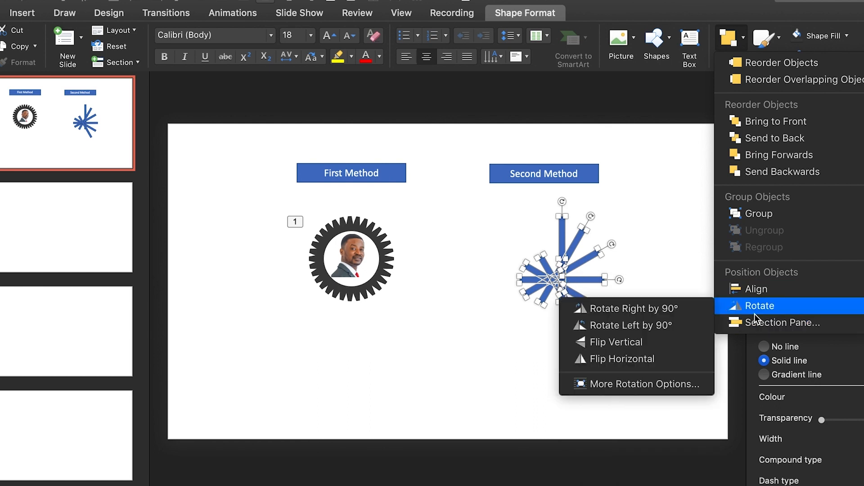
{"action": "mouse_move", "coordinate": [753, 291]}
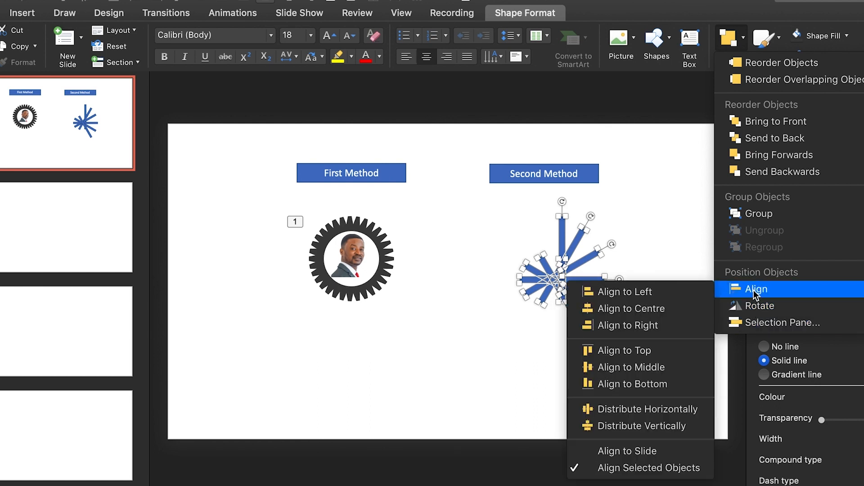
{"action": "left_click", "coordinate": [662, 362]}
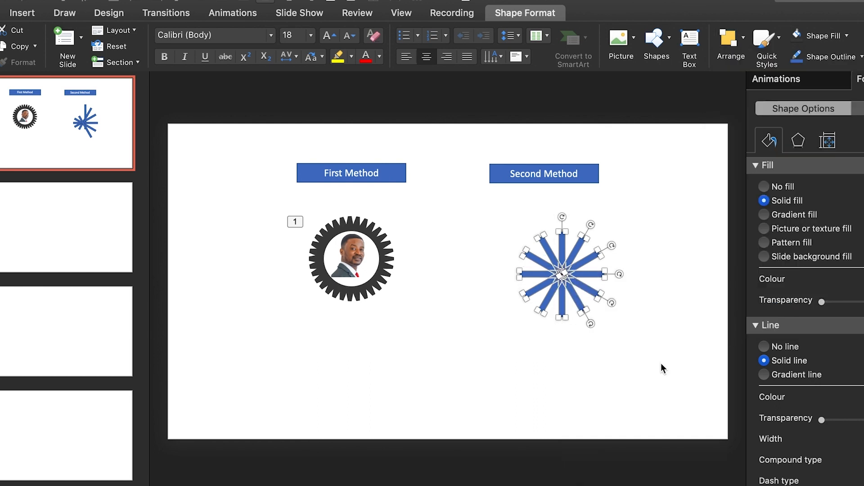
{"action": "left_click", "coordinate": [656, 306]}
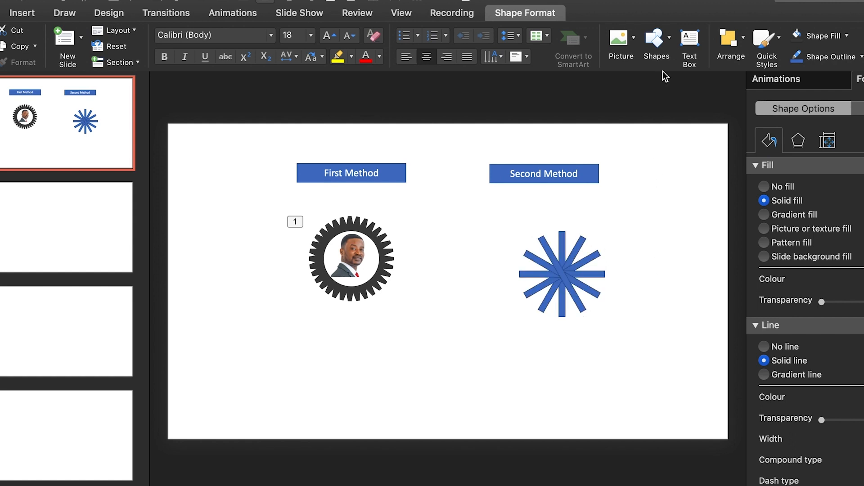
Draw a circle beside the crossed bars and size it to about 4.26 cm in width and height
{"action": "left_click", "coordinate": [669, 39]}
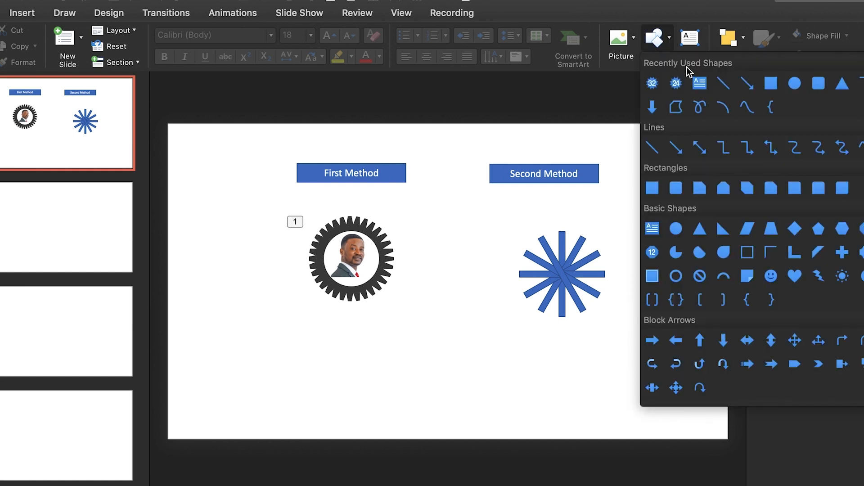
{"action": "left_click", "coordinate": [795, 84]}
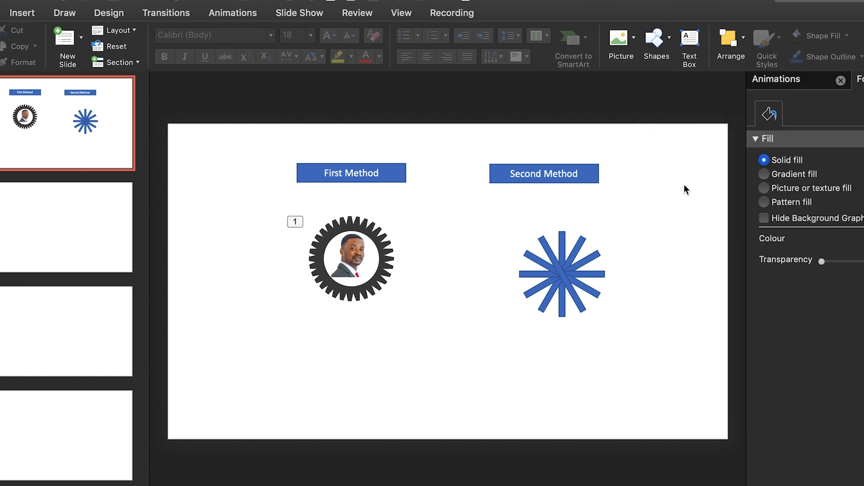
{"action": "left_click_drag", "start_coordinate": [448, 250], "coordinate": [510, 332]}
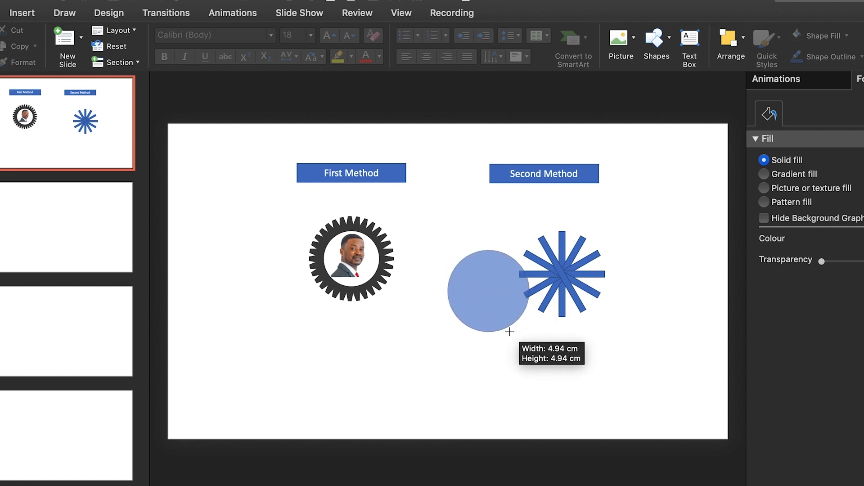
{"action": "left_click_drag", "start_coordinate": [509, 332], "coordinate": [510, 333]}
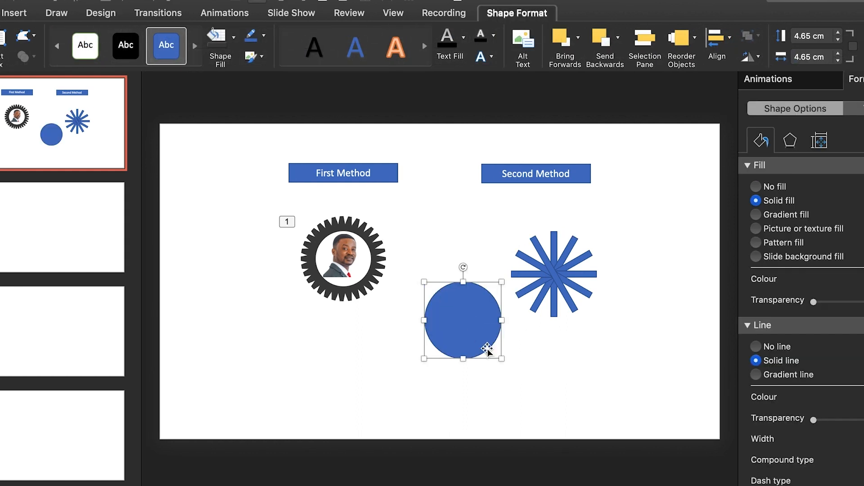
{"action": "left_click_drag", "start_coordinate": [501, 357], "coordinate": [494, 352]}
Move the circle onto the centre of the crossed bars so only the bar ends stick out as teeth
{"action": "left_click_drag", "start_coordinate": [463, 316], "coordinate": [557, 274]}
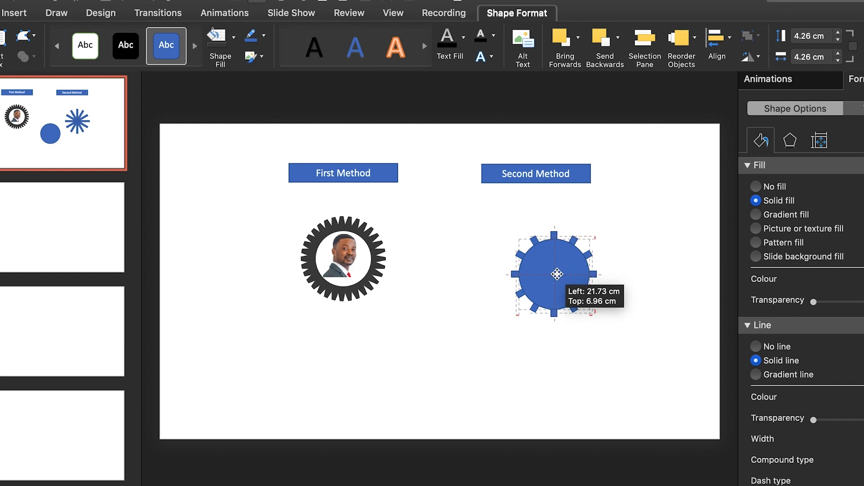
{"action": "left_click_drag", "start_coordinate": [558, 274], "coordinate": [558, 274]}
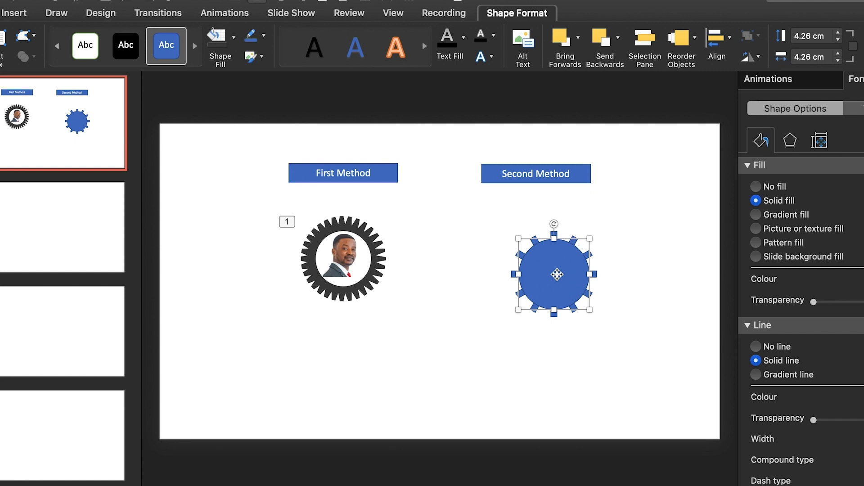
{"action": "left_click", "coordinate": [606, 336]}
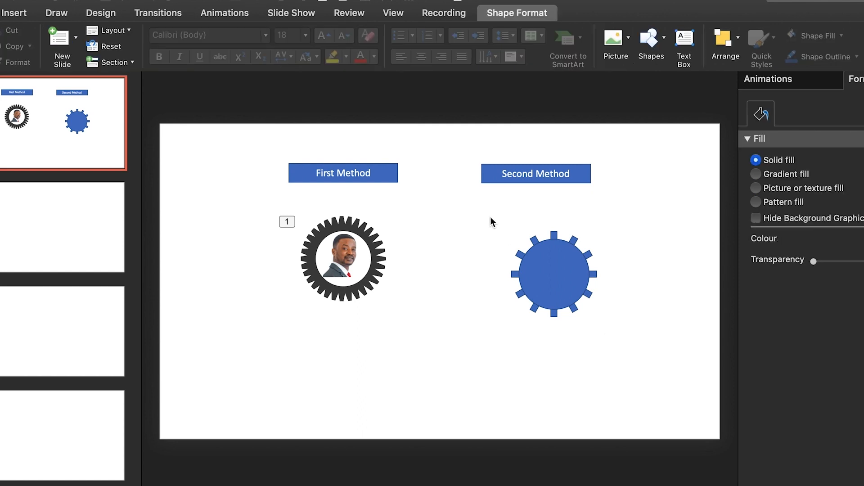
Merge the six crossed bars and the circle under Second Method into a single gear shape with Union
{"action": "left_click_drag", "start_coordinate": [491, 217], "coordinate": [624, 335]}
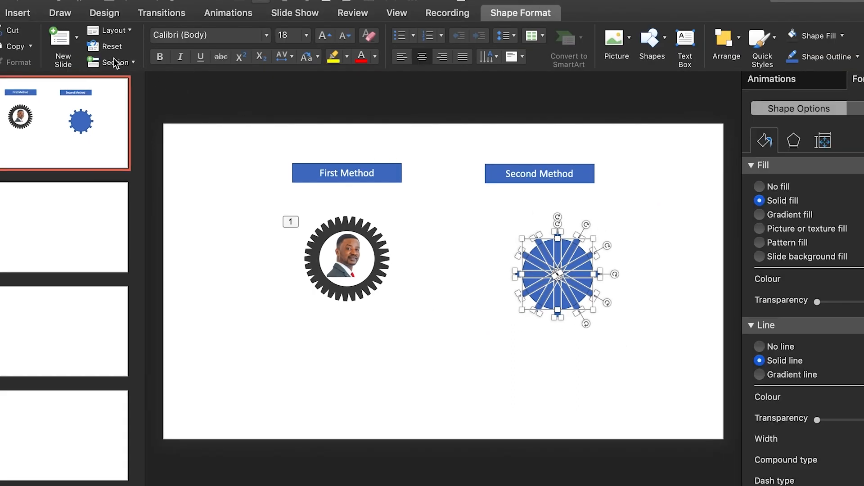
{"action": "left_click", "coordinate": [528, 16]}
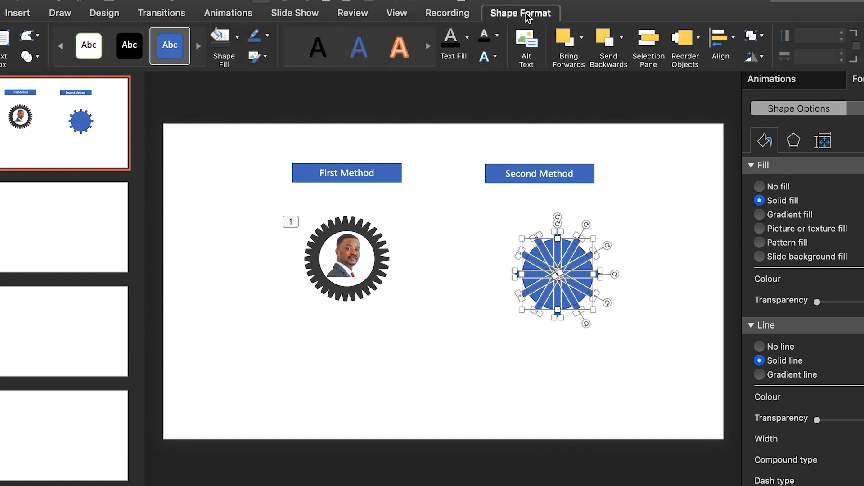
{"action": "left_click", "coordinate": [40, 63]}
{"action": "left_click", "coordinate": [55, 75]}
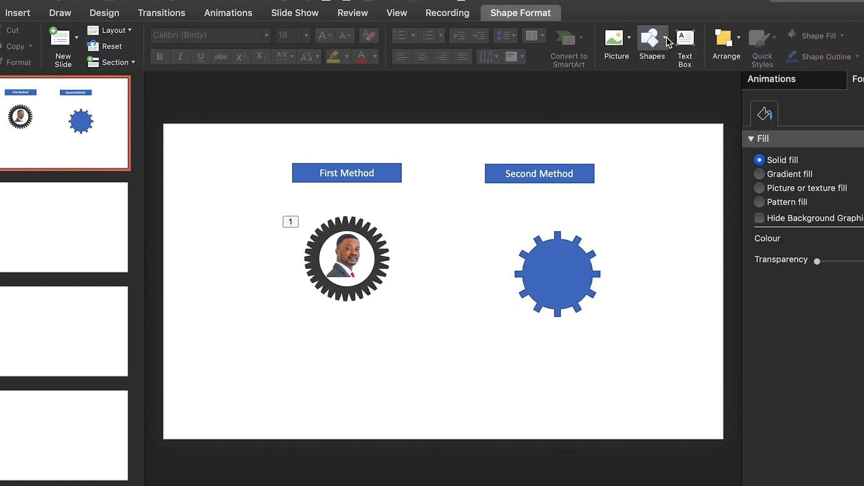
Draw a circle about 3.76 cm in diameter between the two gears, just below the Second Method gear
{"action": "left_click", "coordinate": [666, 36]}
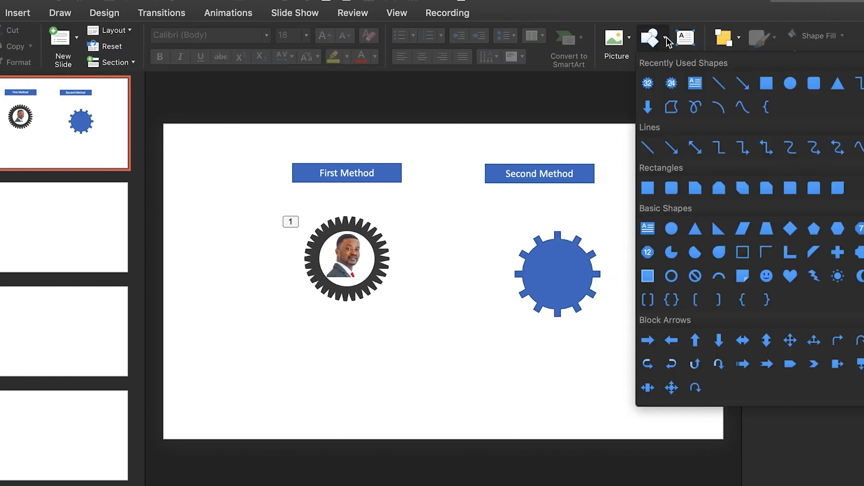
{"action": "left_click", "coordinate": [791, 84]}
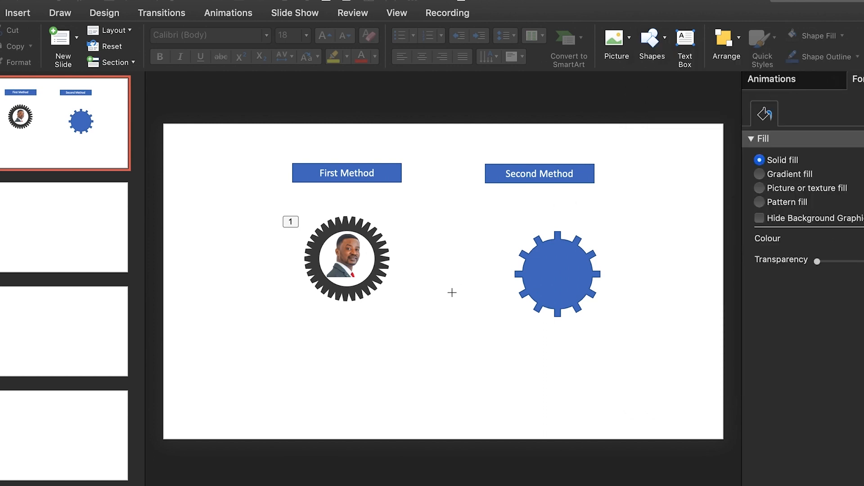
{"action": "left_click_drag", "start_coordinate": [453, 293], "coordinate": [506, 355]}
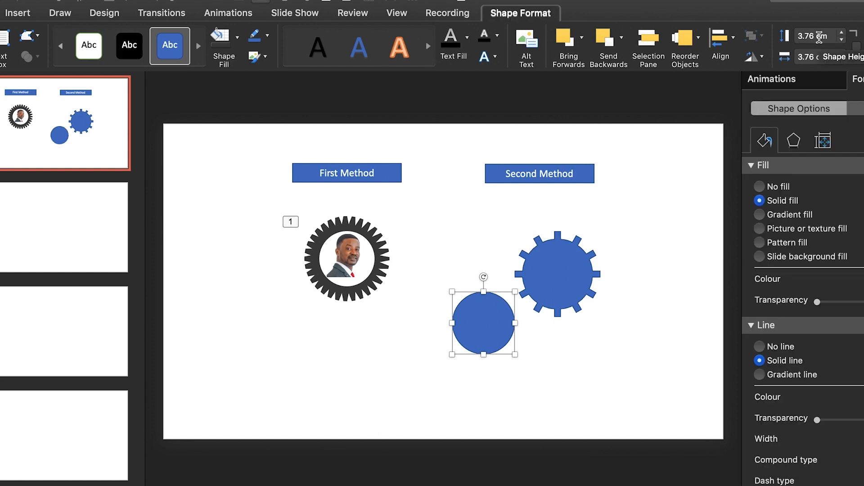
Set the new circle's height and width to 3.43 cm
{"action": "left_click", "coordinate": [814, 35]}
{"action": "key", "text": "BackSpace"}
{"action": "key", "text": "BackSpace"}
{"action": "key", "text": "BackSpace"}
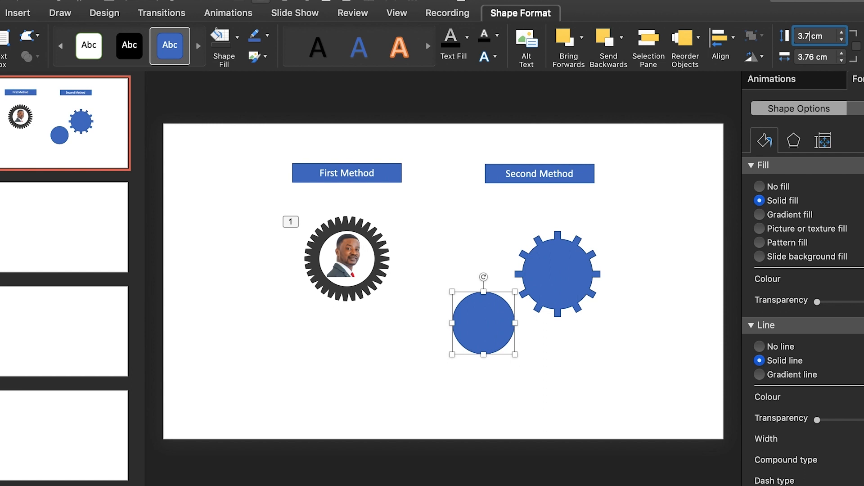
{"action": "type", "text": ".43"}
{"action": "left_click", "coordinate": [813, 57]}
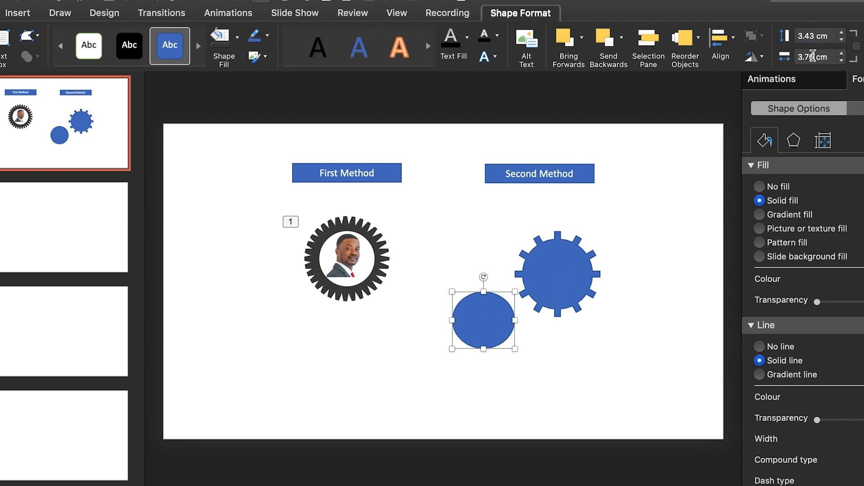
{"action": "key", "text": "BackSpace"}
{"action": "key", "text": "BackSpace"}
{"action": "key", "text": "BackSpace"}
{"action": "type", "text": ".43"}
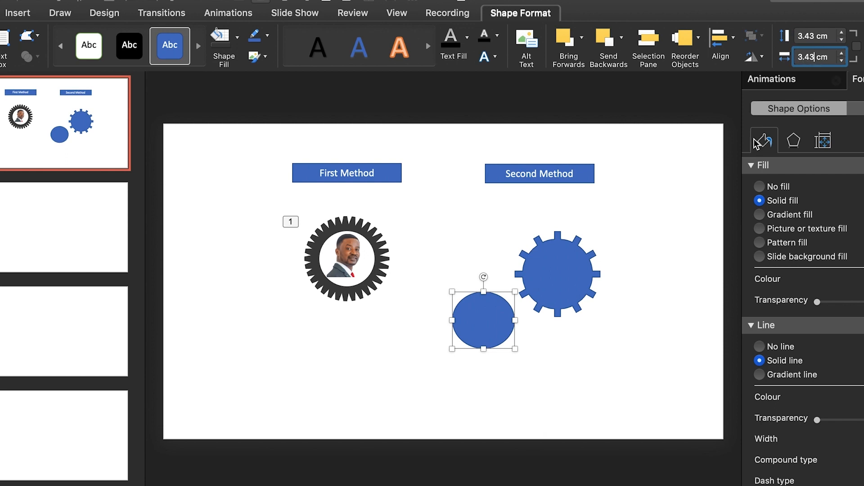
{"action": "key", "text": "Return"}
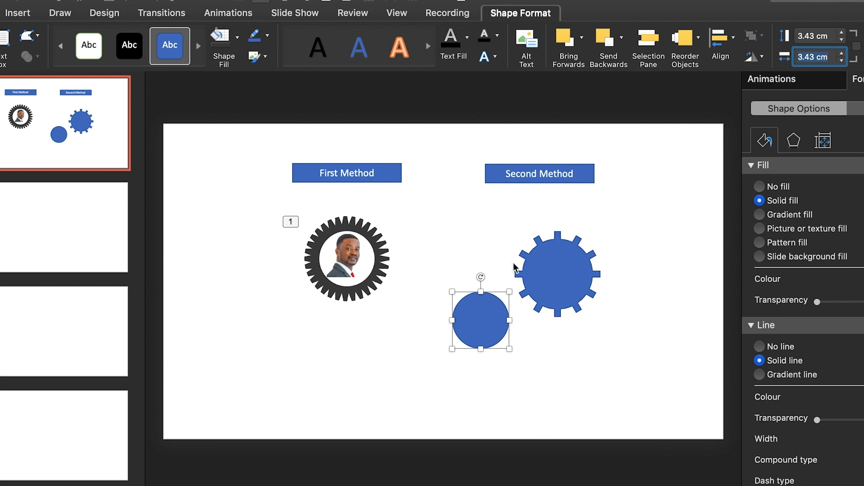
Move the 3.43 cm circle onto the exact centre of the Second Method gear
{"action": "left_click_drag", "start_coordinate": [469, 318], "coordinate": [546, 275]}
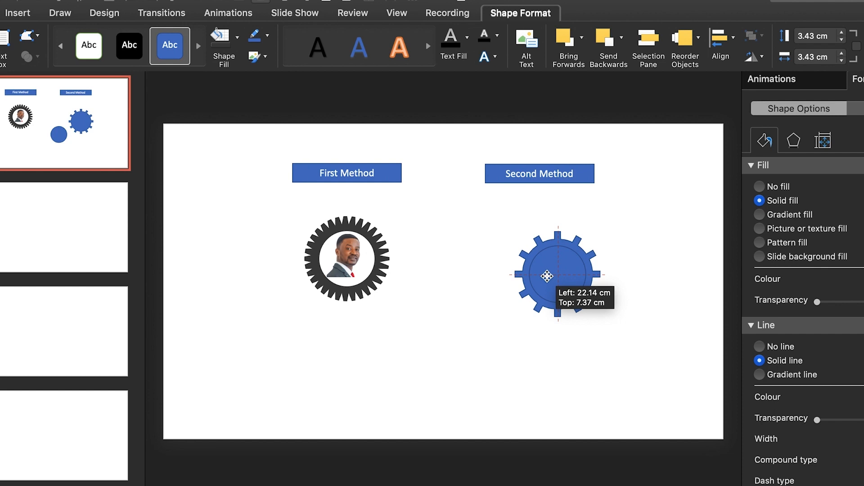
{"action": "left_click_drag", "start_coordinate": [547, 276], "coordinate": [547, 276]}
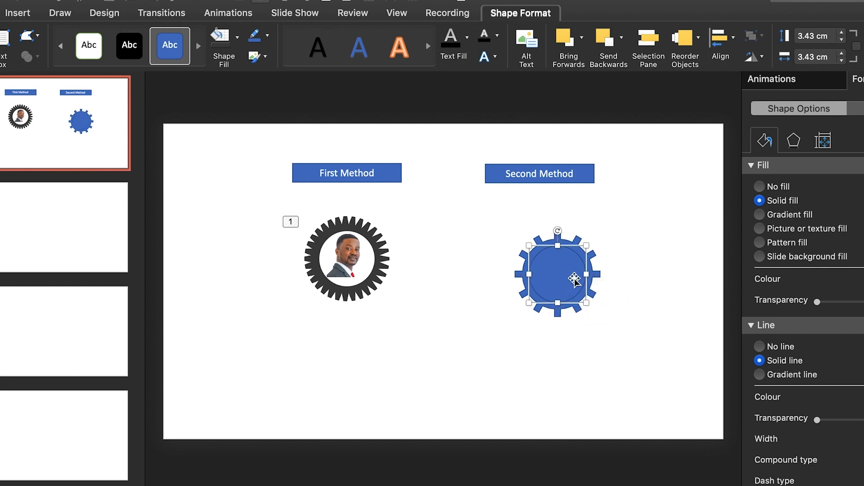
{"action": "left_click", "coordinate": [608, 334]}
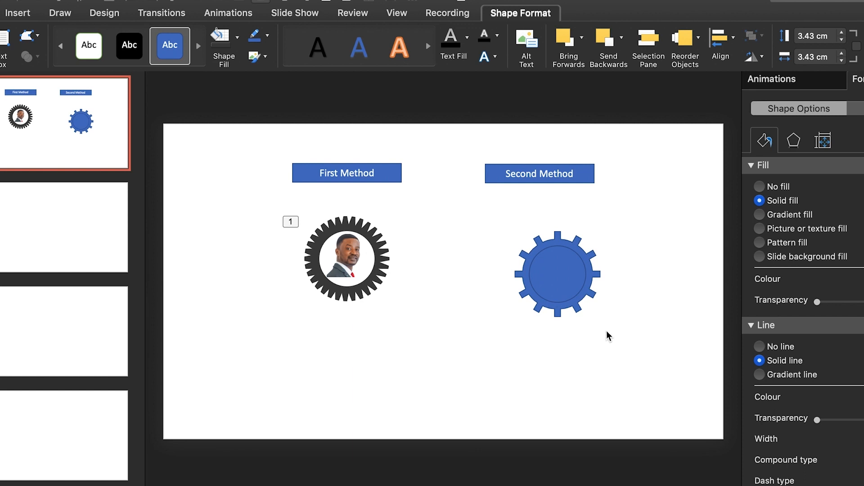
Subtract the inner circle from the Second Method gear to cut a round hole through its middle
{"action": "left_click_drag", "start_coordinate": [606, 334], "coordinate": [497, 263]}
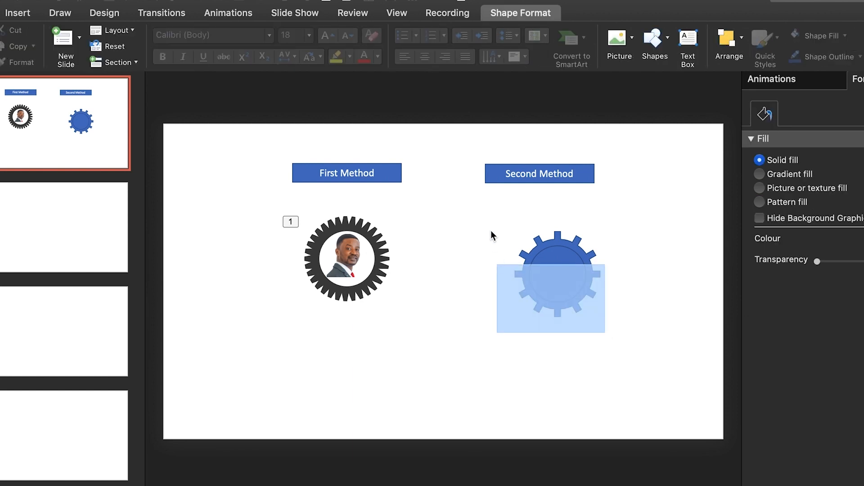
{"action": "left_click_drag", "start_coordinate": [491, 231], "coordinate": [490, 231]}
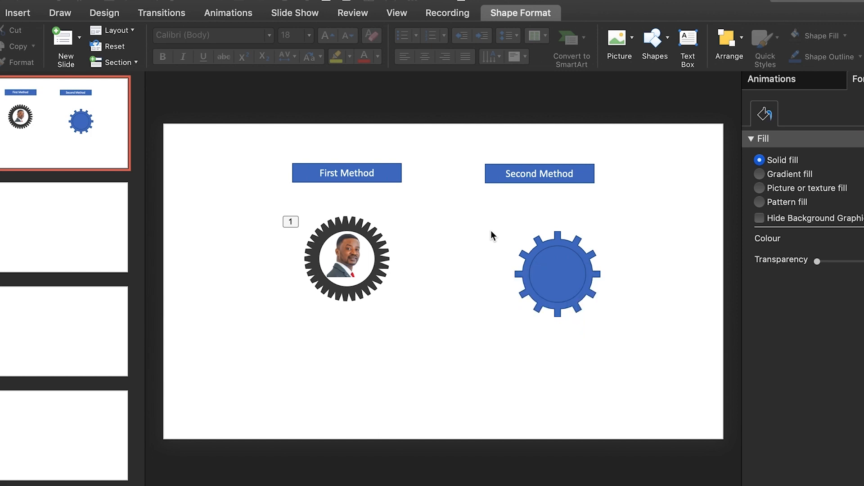
{"action": "left_click_drag", "start_coordinate": [546, 254], "coordinate": [645, 343]}
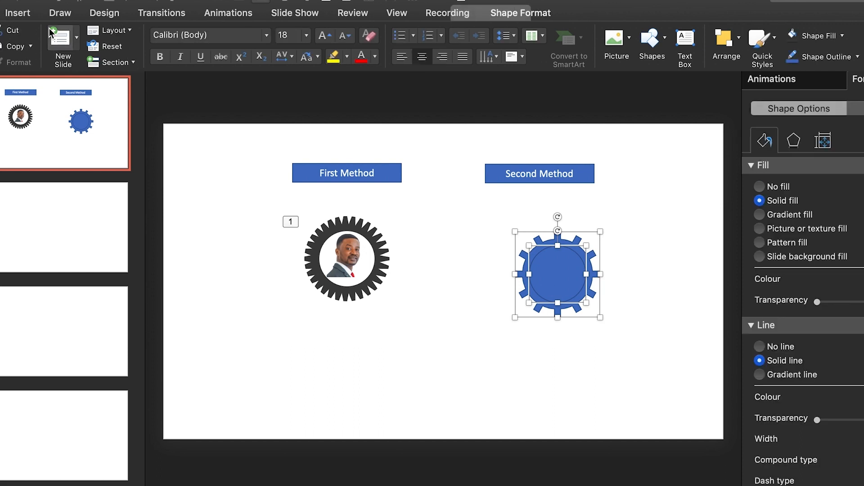
{"action": "left_click", "coordinate": [520, 15]}
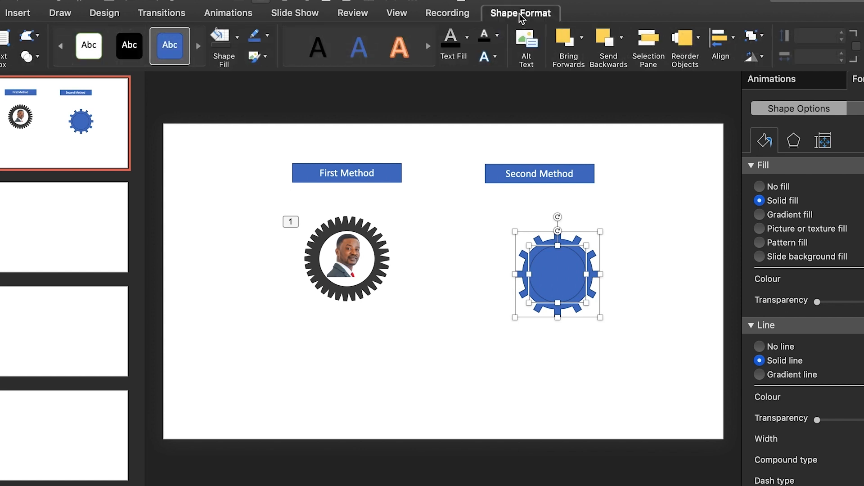
{"action": "left_click", "coordinate": [37, 57]}
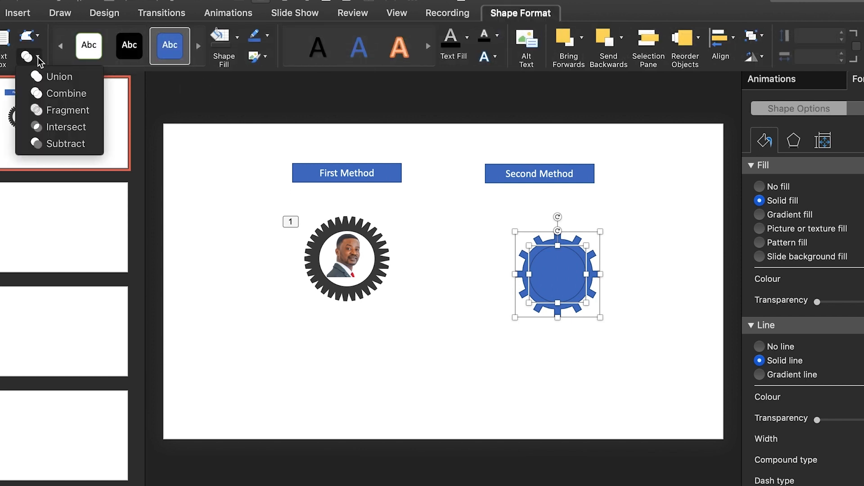
{"action": "left_click", "coordinate": [65, 144]}
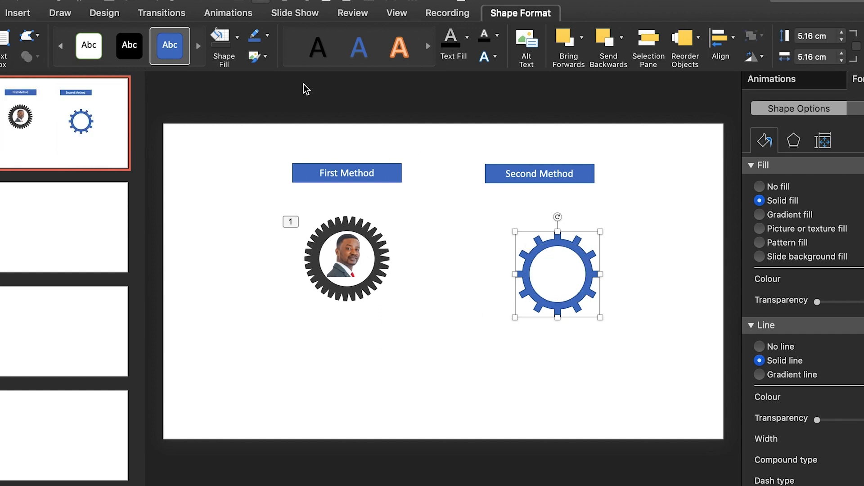
Fill the Second Method gear with the dark grey of the first gear and remove its outline
{"action": "left_click", "coordinate": [237, 40]}
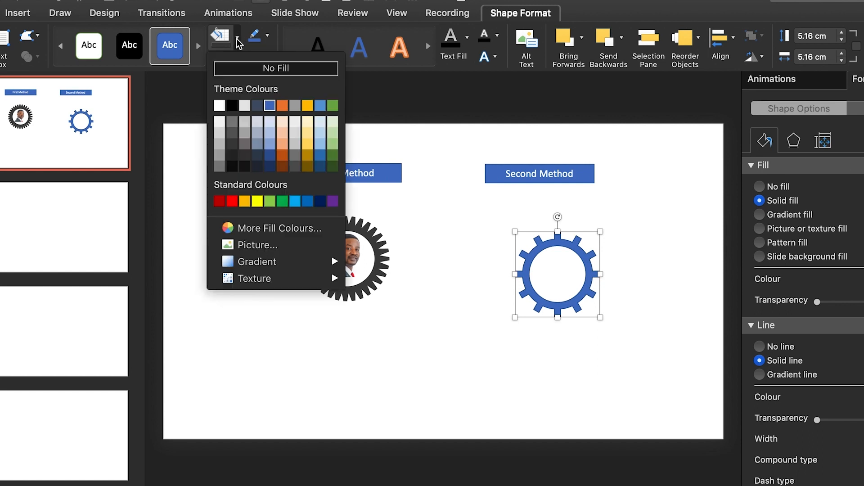
{"action": "left_click", "coordinate": [232, 146]}
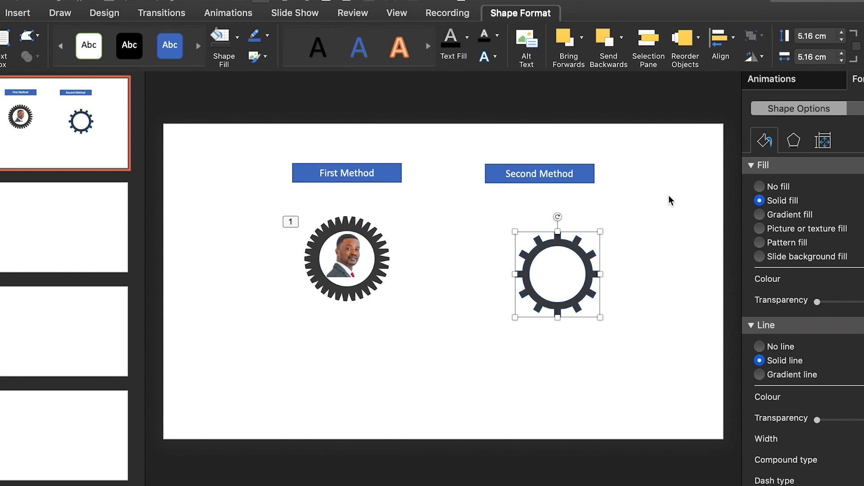
{"action": "left_click", "coordinate": [759, 346]}
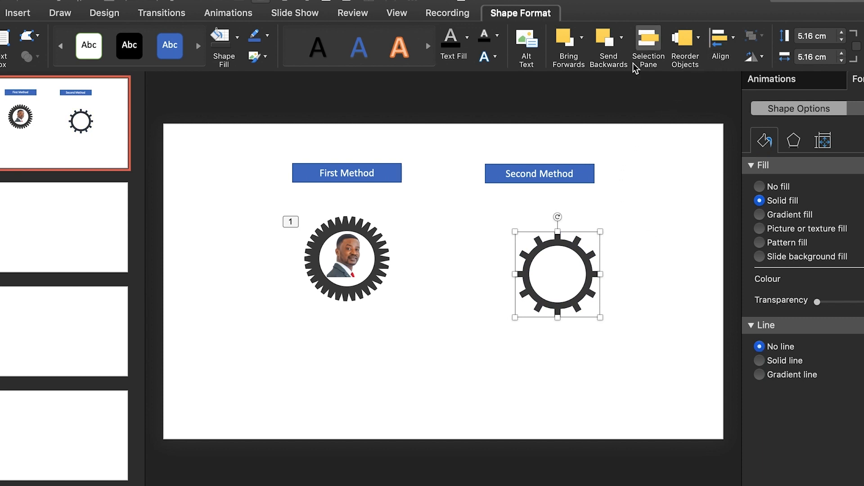
Give the Second Method gear a Spin animation that starts With Previous, and open the animation's Repeat setting
{"action": "left_click", "coordinate": [239, 19]}
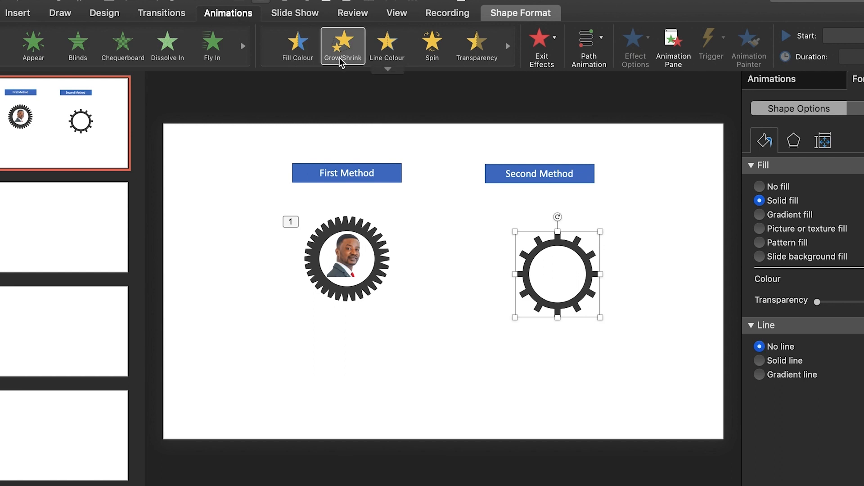
{"action": "left_click", "coordinate": [431, 57]}
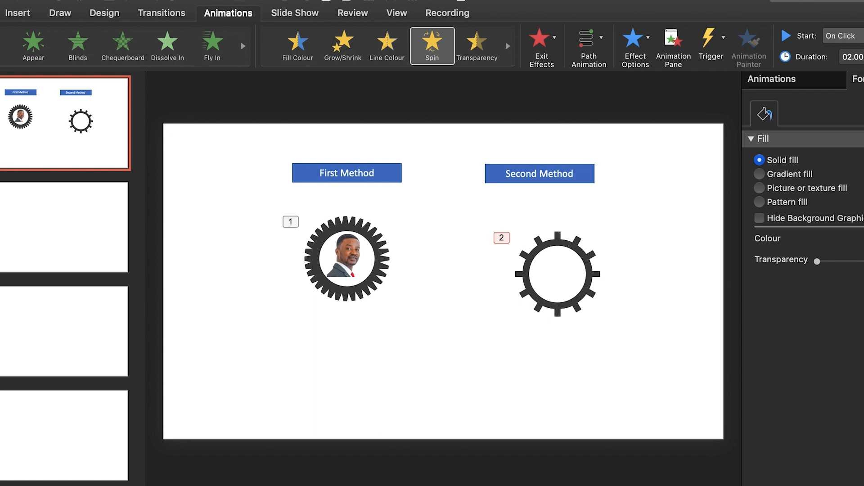
{"action": "left_click", "coordinate": [861, 36]}
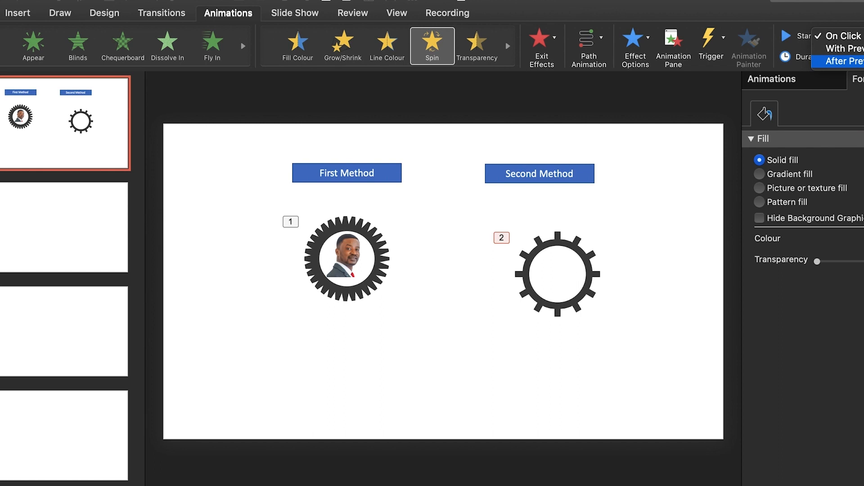
{"action": "left_click", "coordinate": [843, 49]}
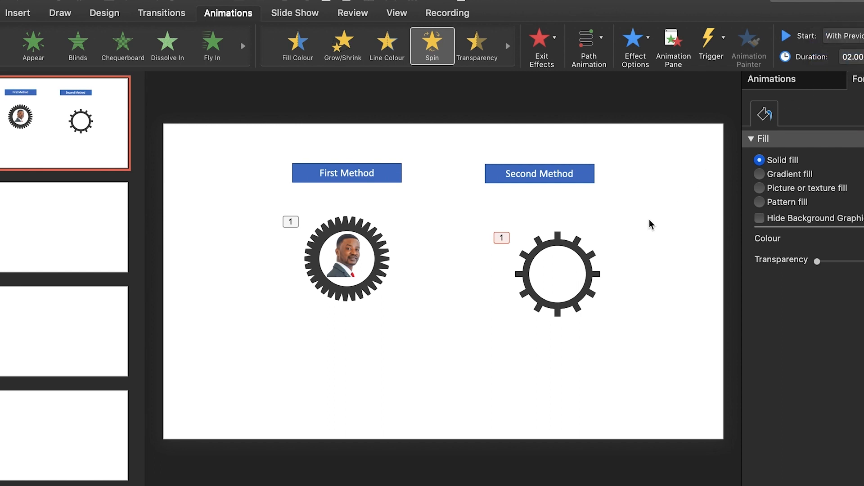
{"action": "left_click", "coordinate": [502, 238]}
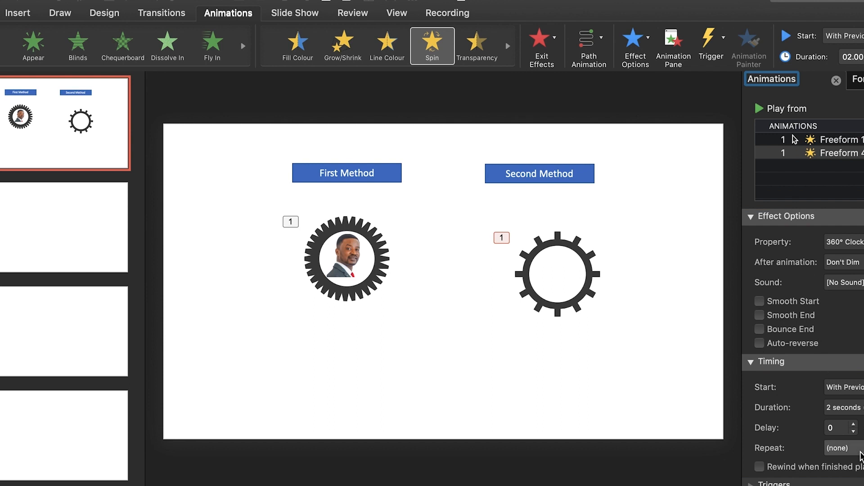
{"action": "left_click", "coordinate": [861, 456]}
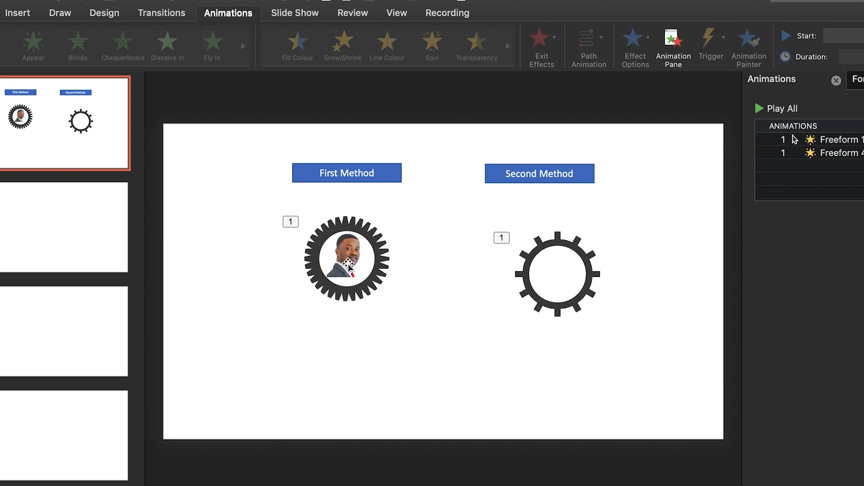
Copy the portrait picture from the first gear into the hole of the Second Method gear
{"action": "left_click", "coordinate": [348, 265]}
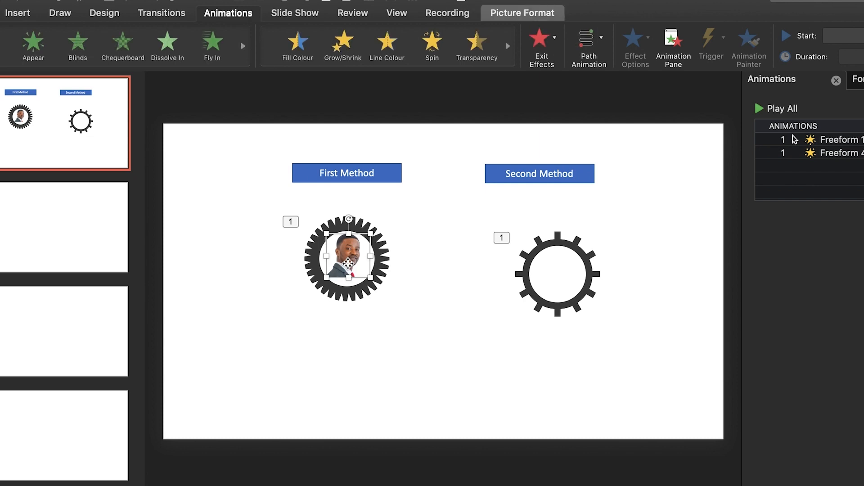
{"action": "left_click_drag", "start_coordinate": [348, 264], "coordinate": [560, 281]}
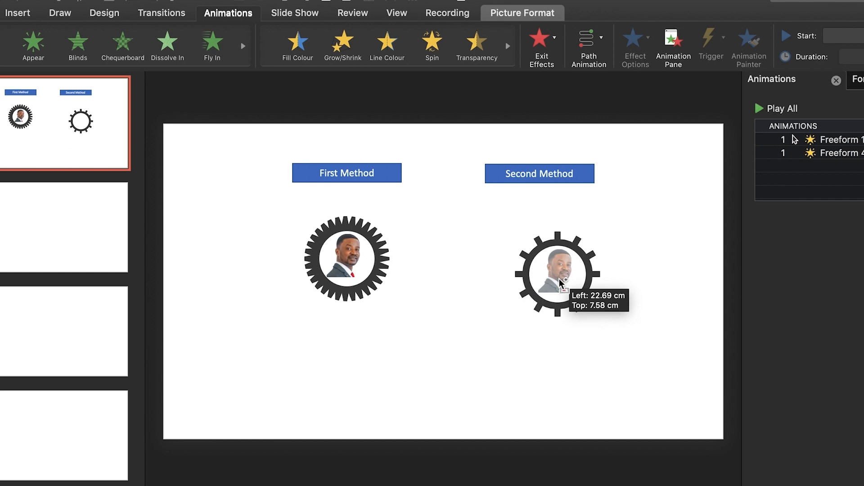
{"action": "left_click_drag", "start_coordinate": [560, 279], "coordinate": [560, 279]}
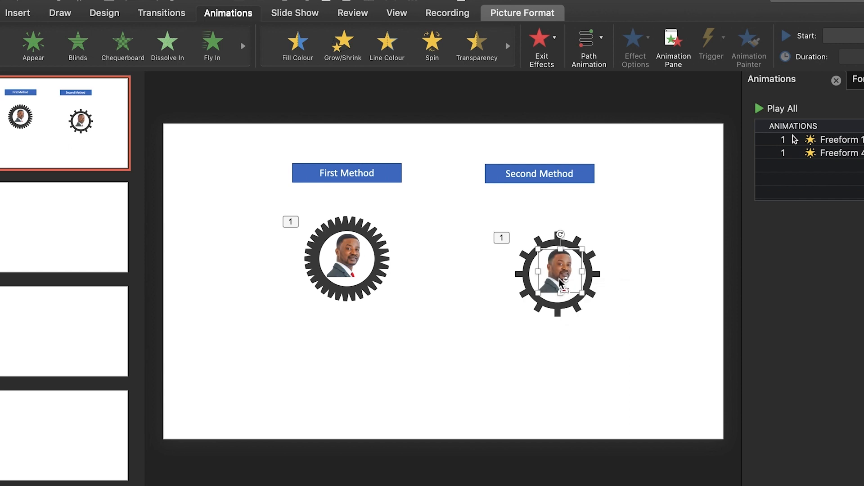
{"action": "left_click", "coordinate": [596, 398]}
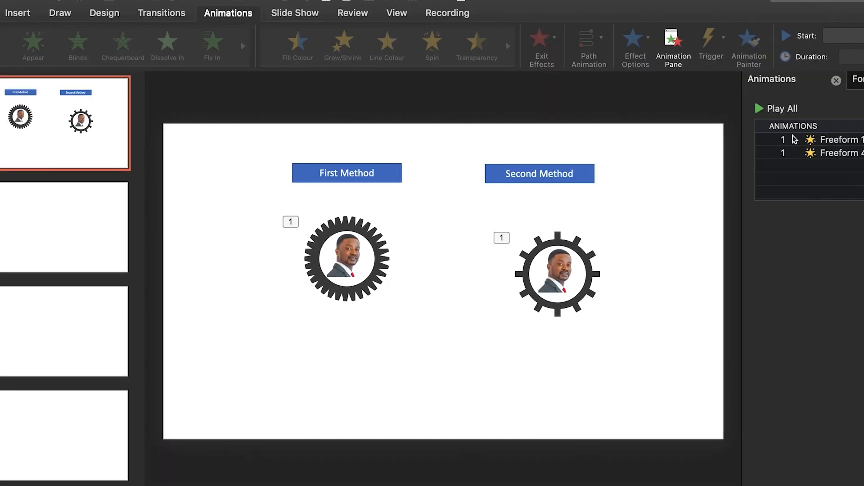
Move the Second Method gear and its portrait together so they sit centred under their label, level with the first gear
{"action": "left_click", "coordinate": [569, 285]}
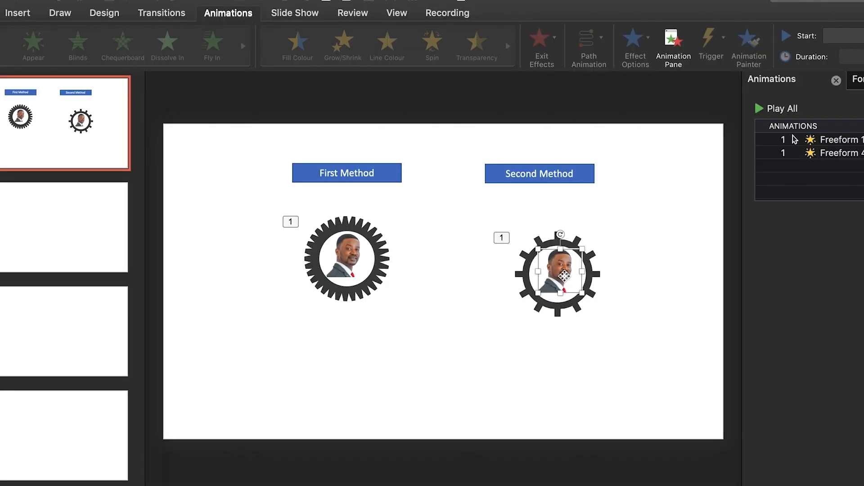
{"action": "left_click", "coordinate": [594, 260], "text": "shift"}
{"action": "left_click_drag", "start_coordinate": [593, 260], "coordinate": [574, 244]}
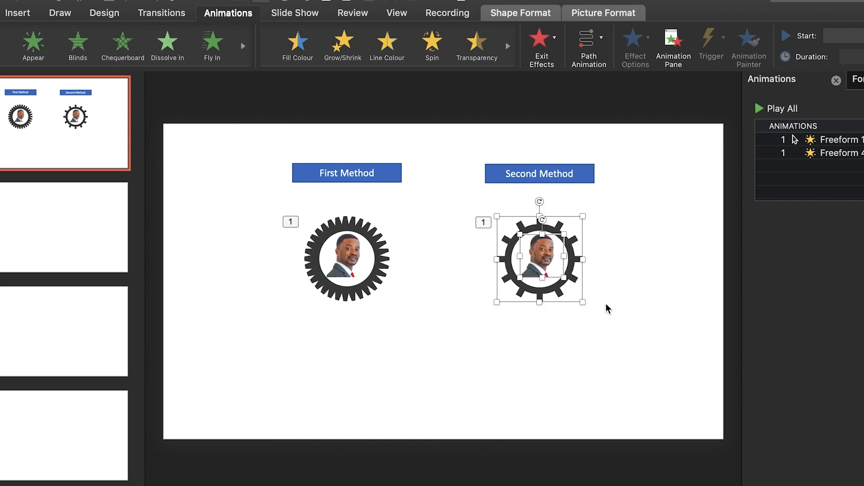
{"action": "left_click", "coordinate": [569, 355]}
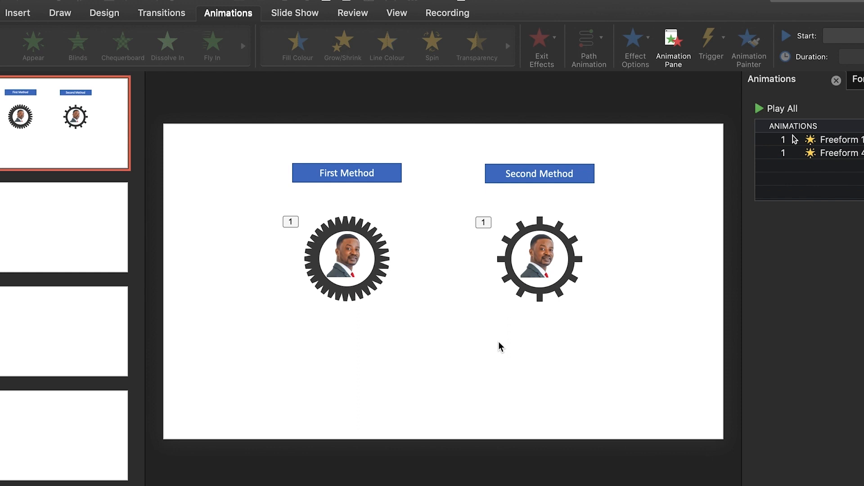